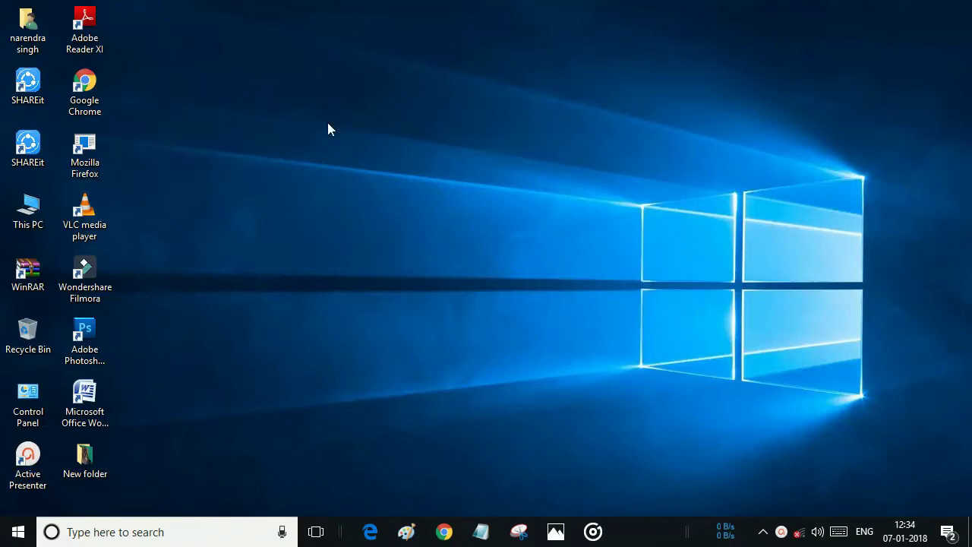
# - Go to the Start page of the Personalisation settings and open the choice of which folders appear on Start
pyautogui.click(18, 532)
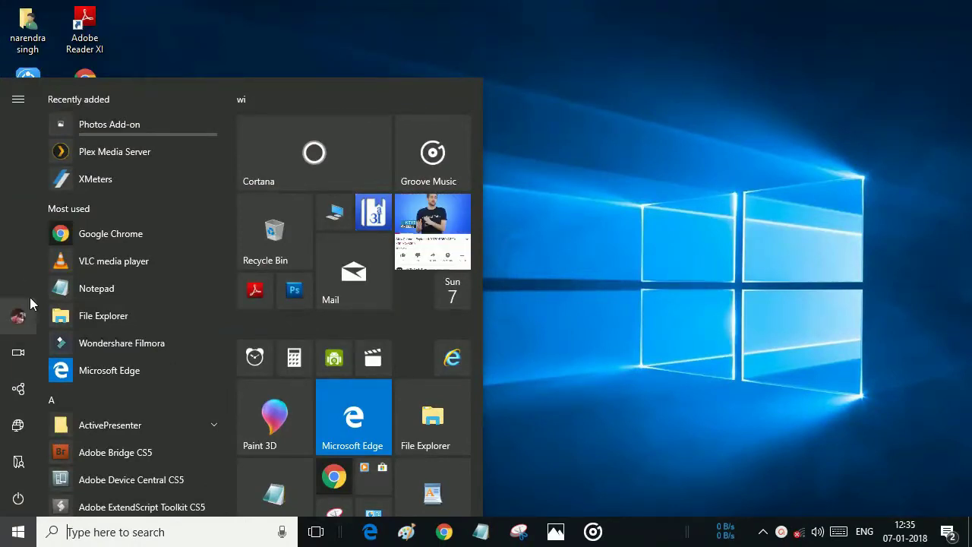
pyautogui.click(642, 399)
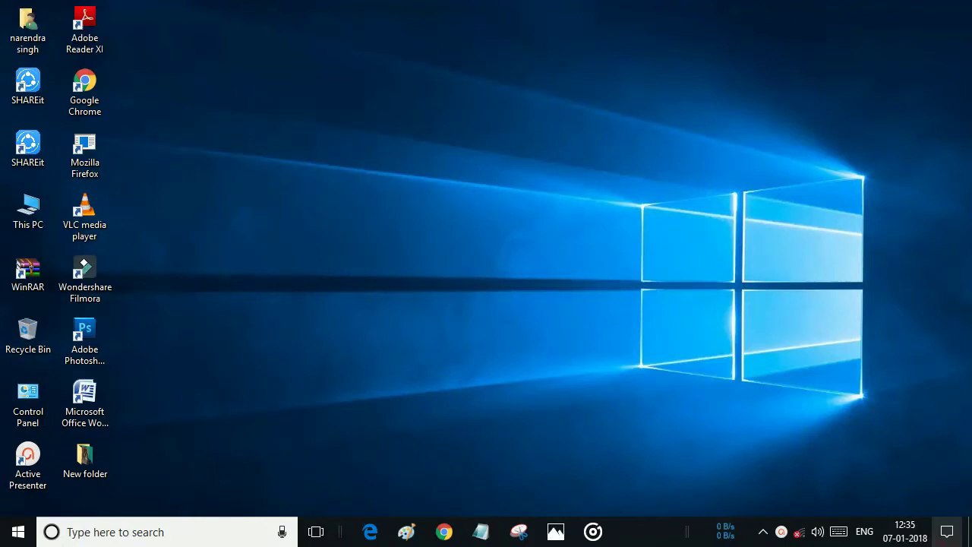
pyautogui.click(948, 532)
pyautogui.click(843, 492)
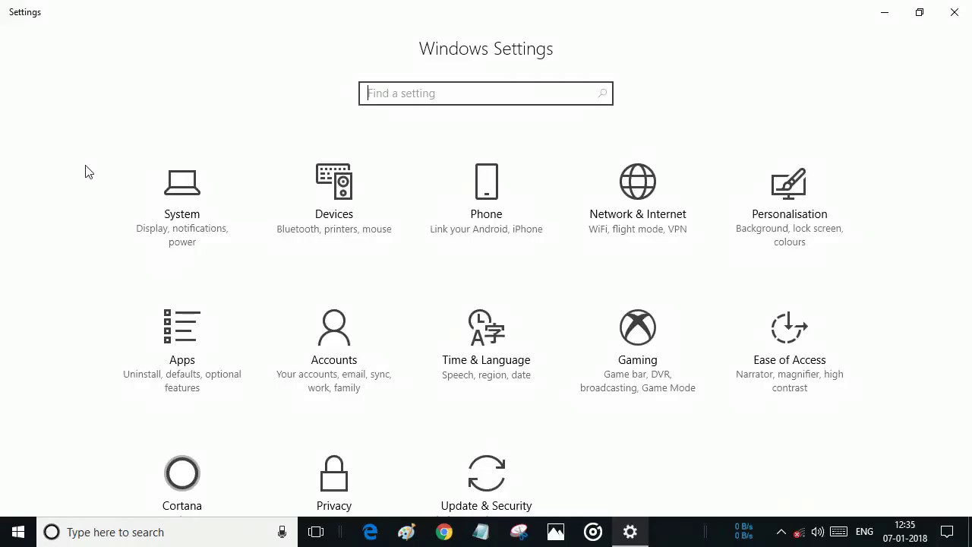
pyautogui.click(786, 207)
pyautogui.scroll(-1, 393, 353)
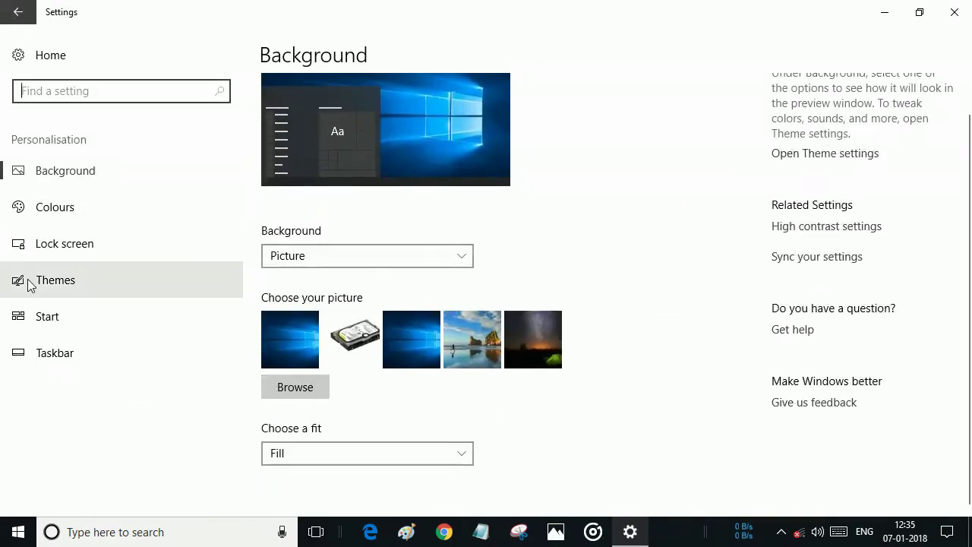
pyautogui.click(36, 317)
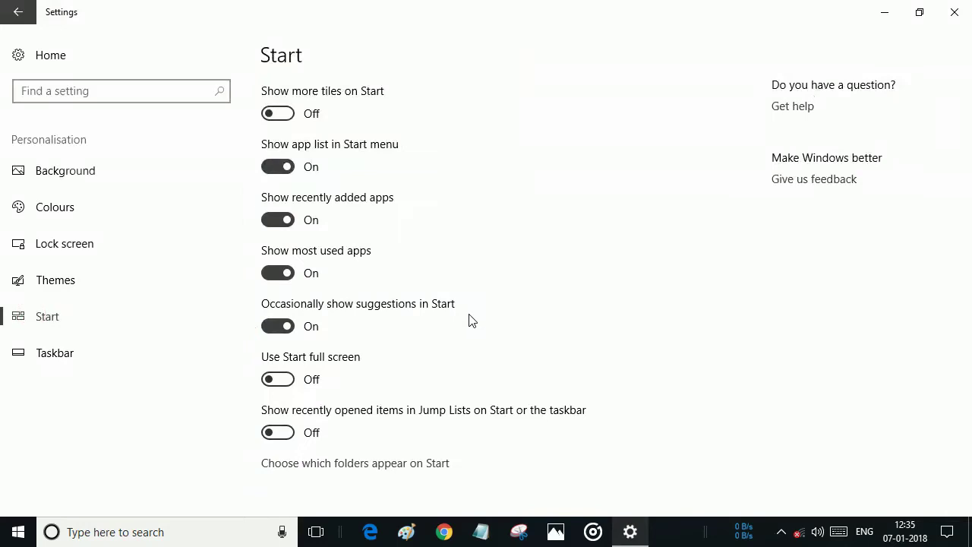
pyautogui.click(359, 466)
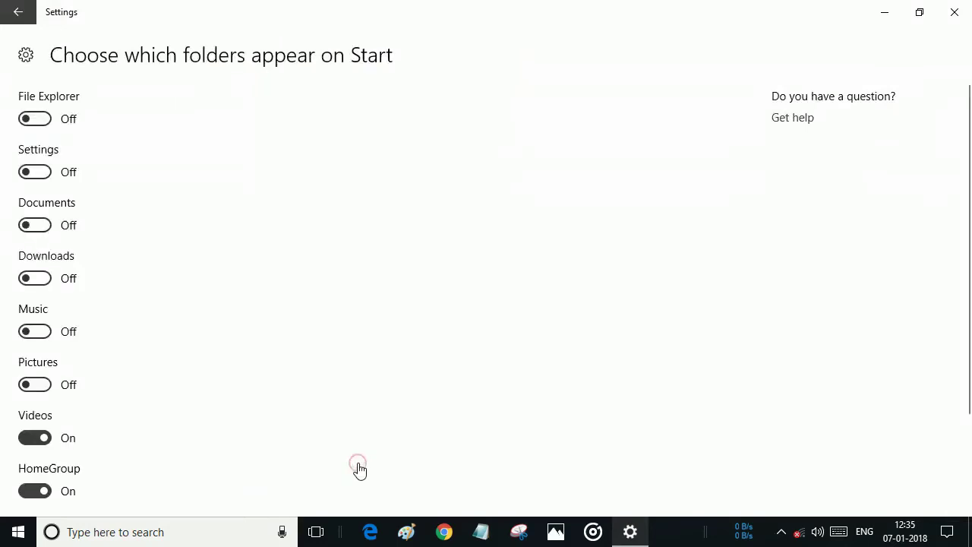
# - Turn on Downloads, Music, Pictures, Documents and Settings as folders shown on Start, and check them in the Start menu
pyautogui.click(35, 280)
pyautogui.click(35, 333)
pyautogui.click(35, 384)
pyautogui.click(35, 226)
pyautogui.click(35, 173)
pyautogui.click(955, 12)
pyautogui.click(18, 532)
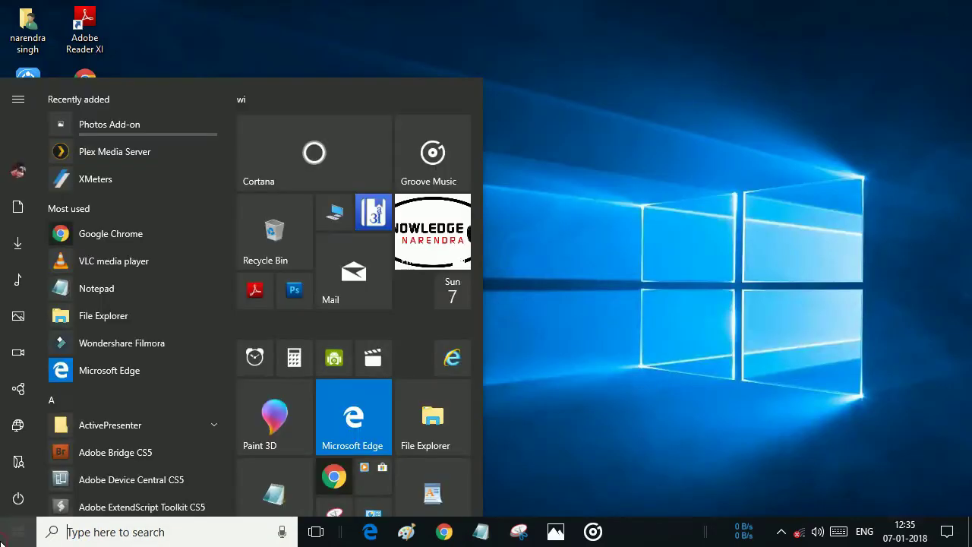
pyautogui.click(615, 165)
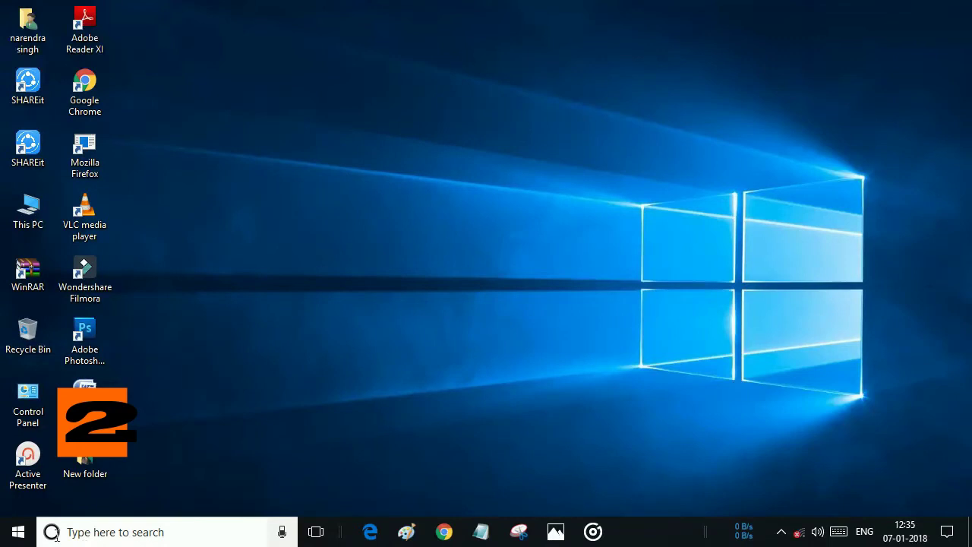
# - Review the recently added and most used apps in the Start menu, and open the Start page of the Personalisation settings
pyautogui.click(18, 531)
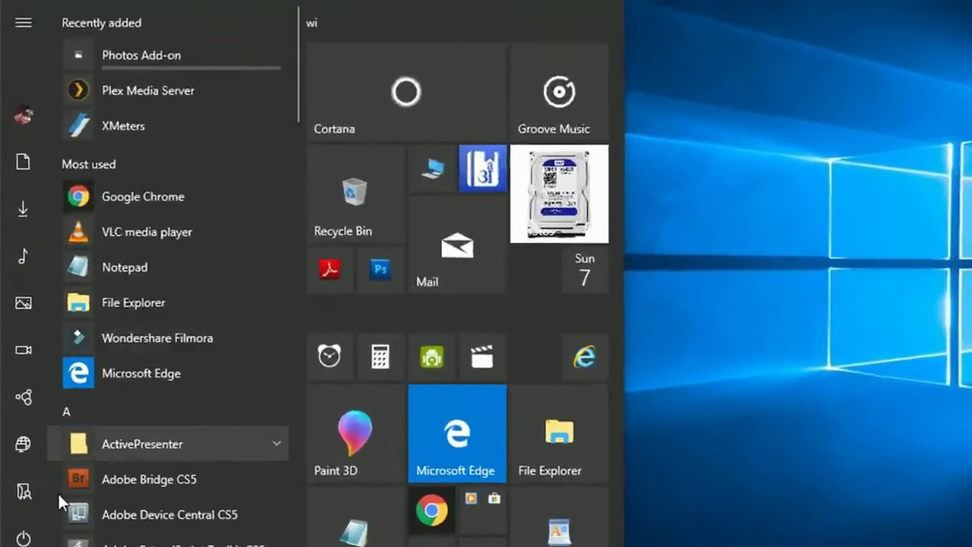
pyautogui.scroll(-5, 69, 408)
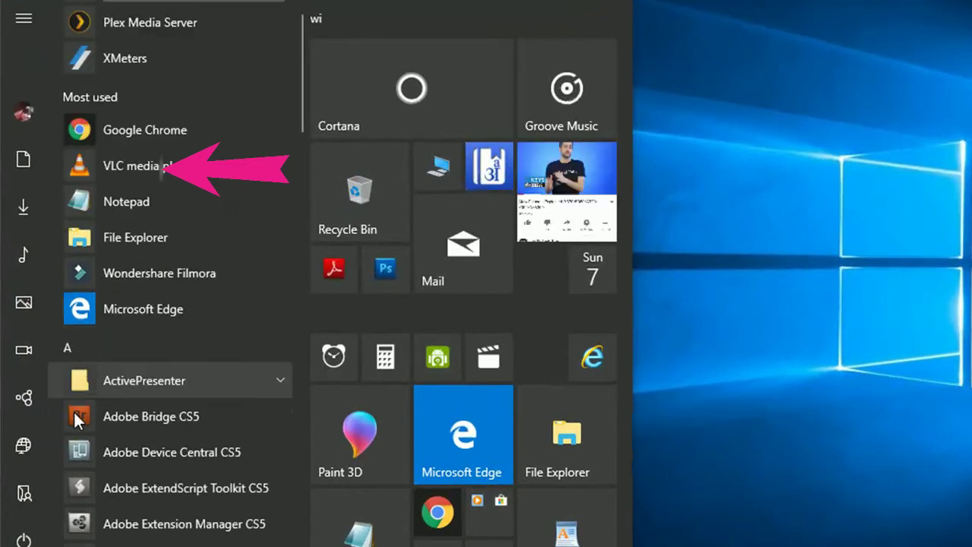
pyautogui.scroll(3, 175, 202)
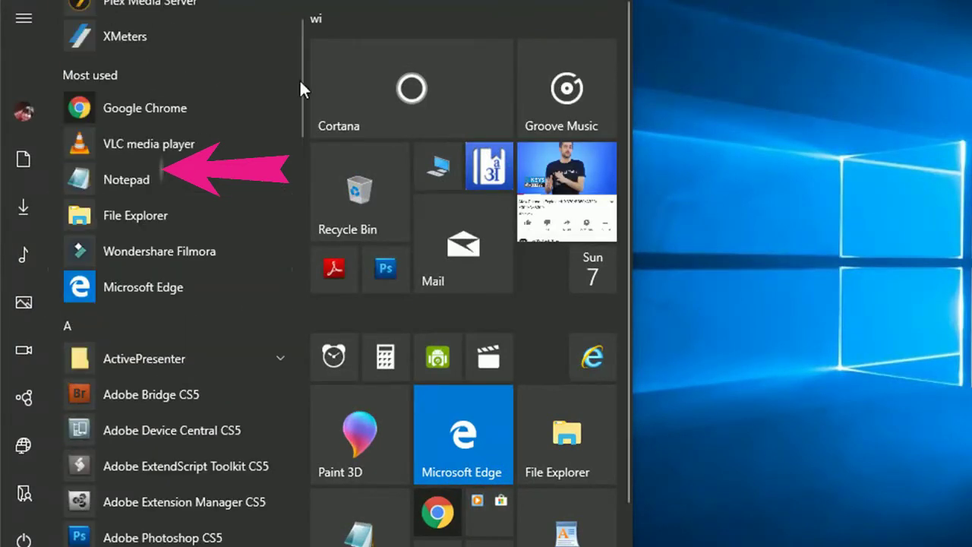
pyautogui.click(785, 330)
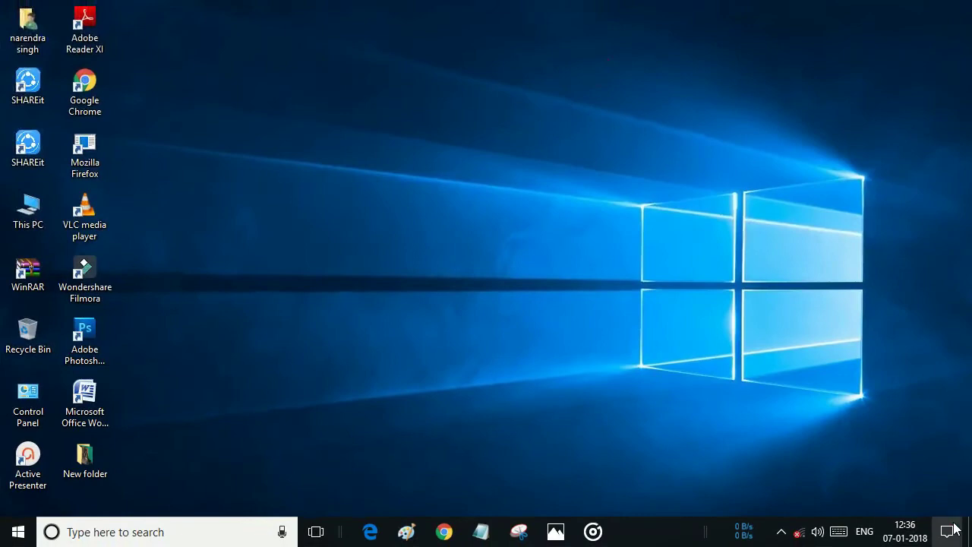
pyautogui.click(948, 531)
pyautogui.click(849, 493)
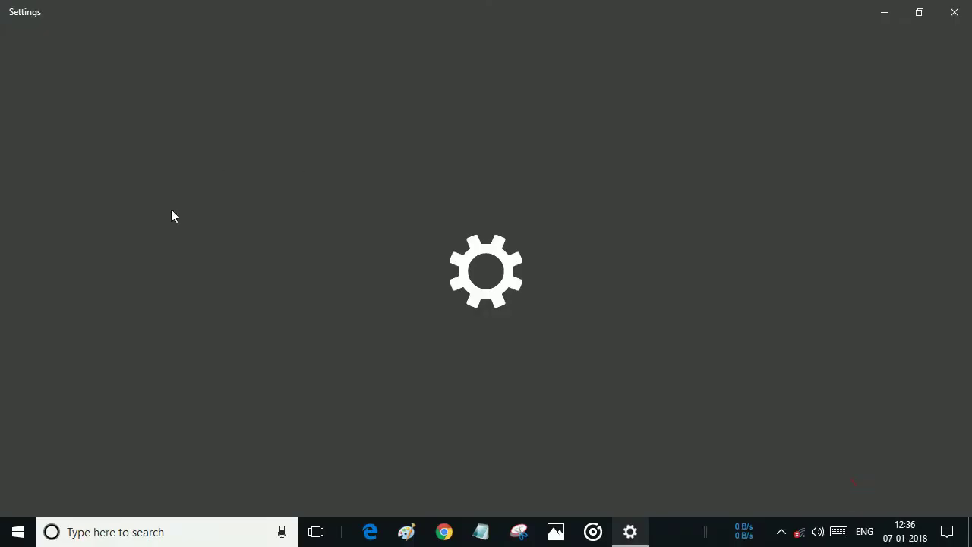
pyautogui.click(794, 218)
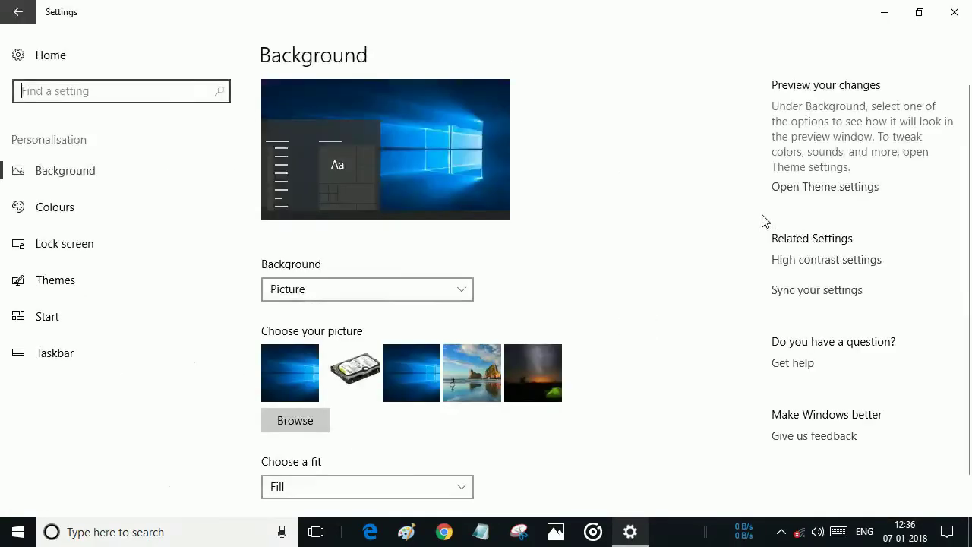
pyautogui.click(41, 318)
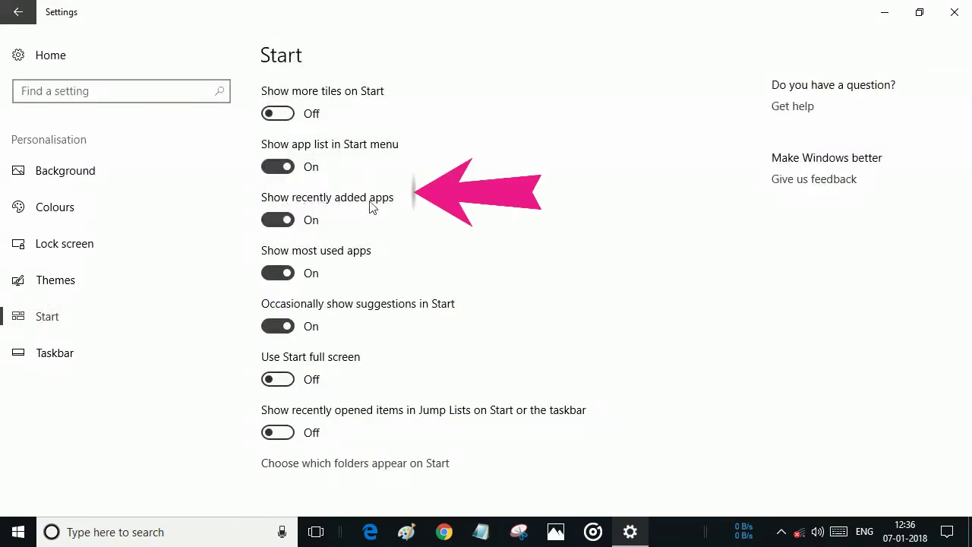
# - Turn off showing recently added apps and check the app list in the Start menu
pyautogui.click(288, 219)
pyautogui.click(12, 538)
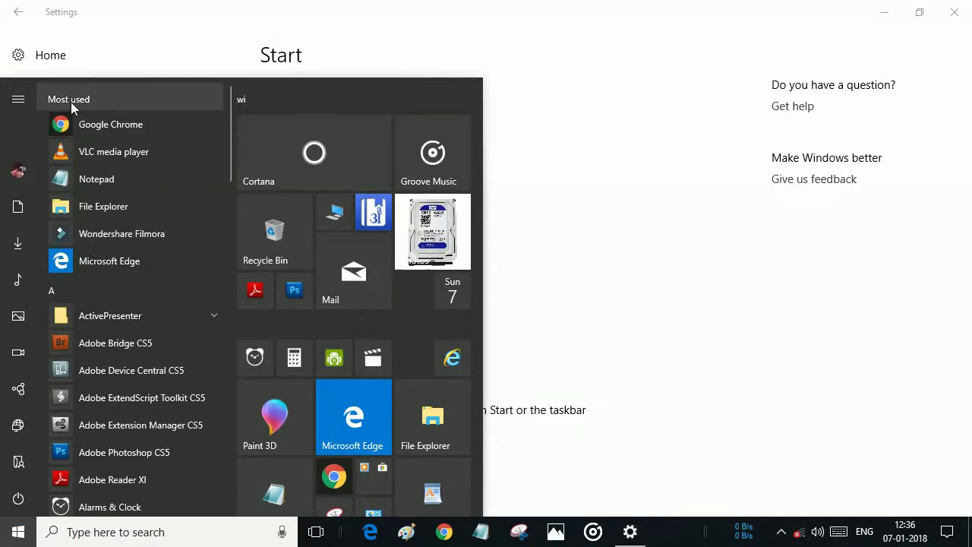
pyautogui.click(504, 41)
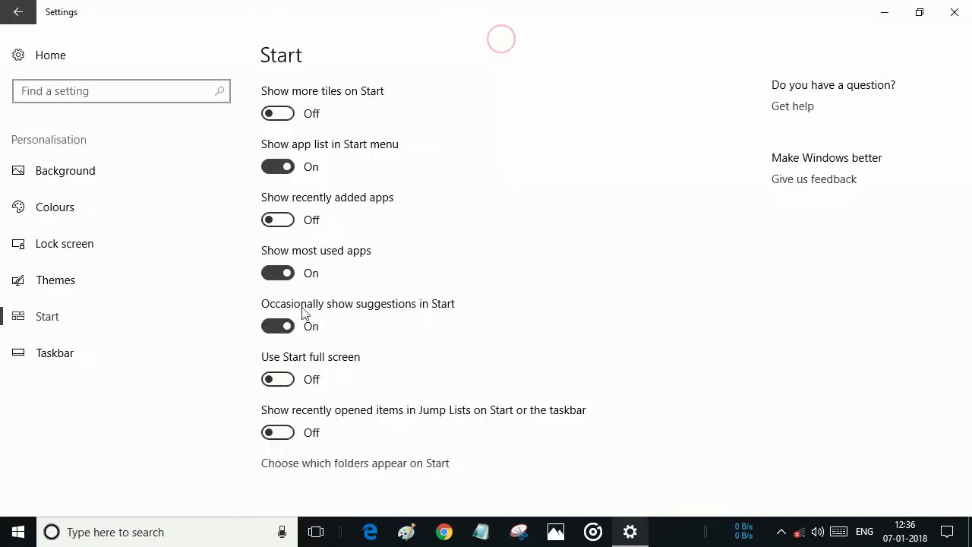
# - Turn showing recently added apps back on, check the Start menu, and close Settings
pyautogui.click(298, 164)
pyautogui.click(303, 329)
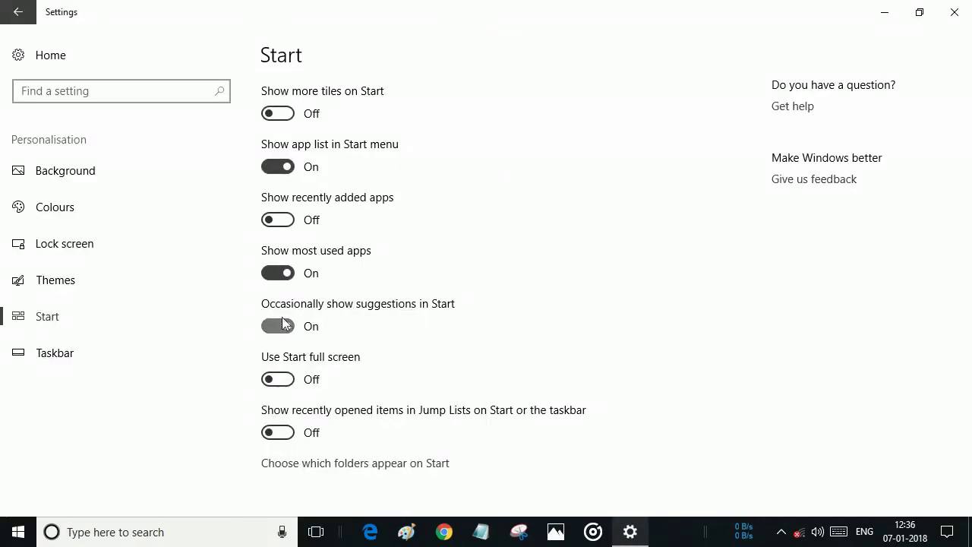
pyautogui.click(285, 222)
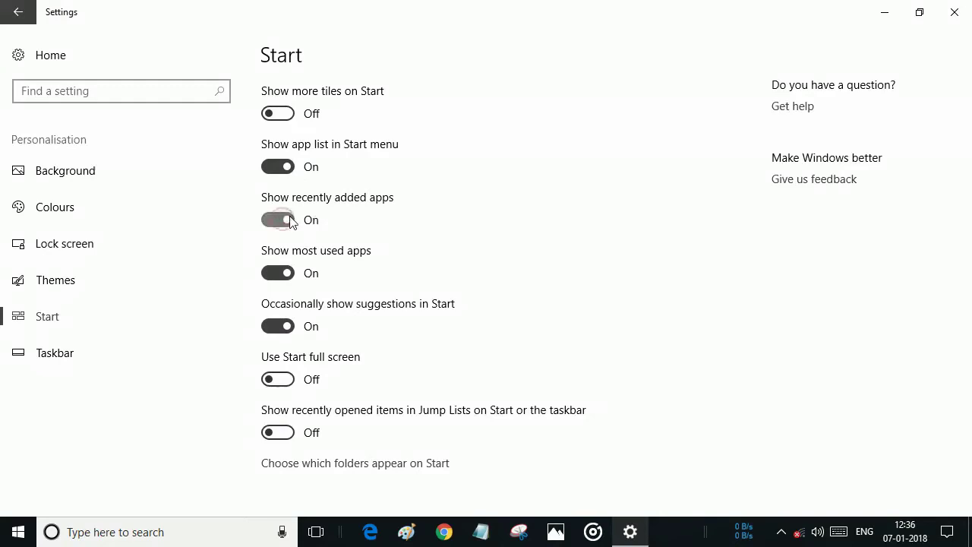
pyautogui.click(14, 530)
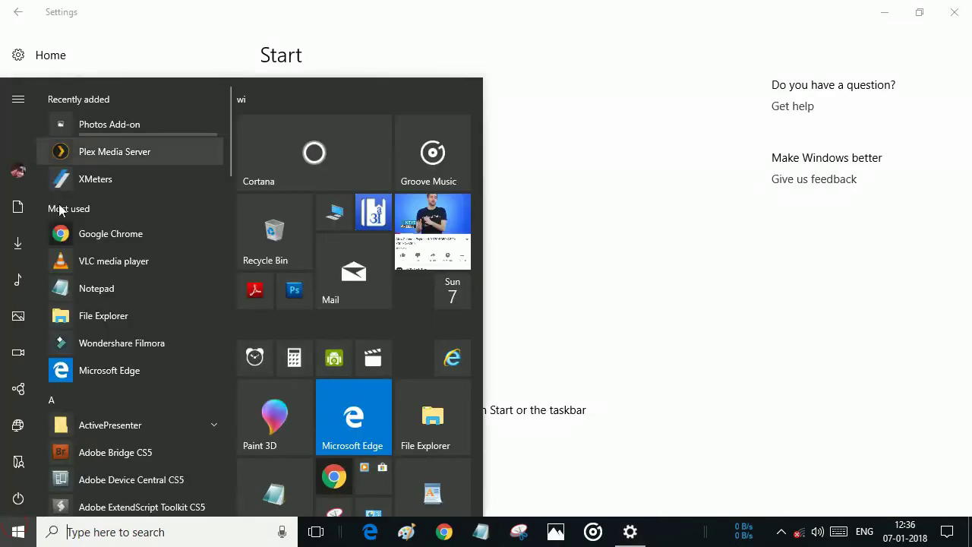
pyautogui.click(586, 64)
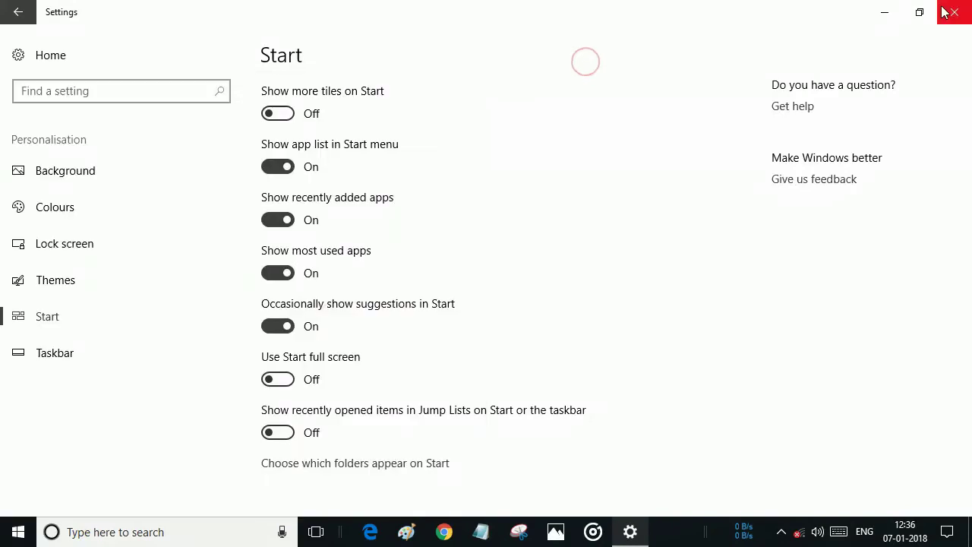
pyautogui.click(955, 14)
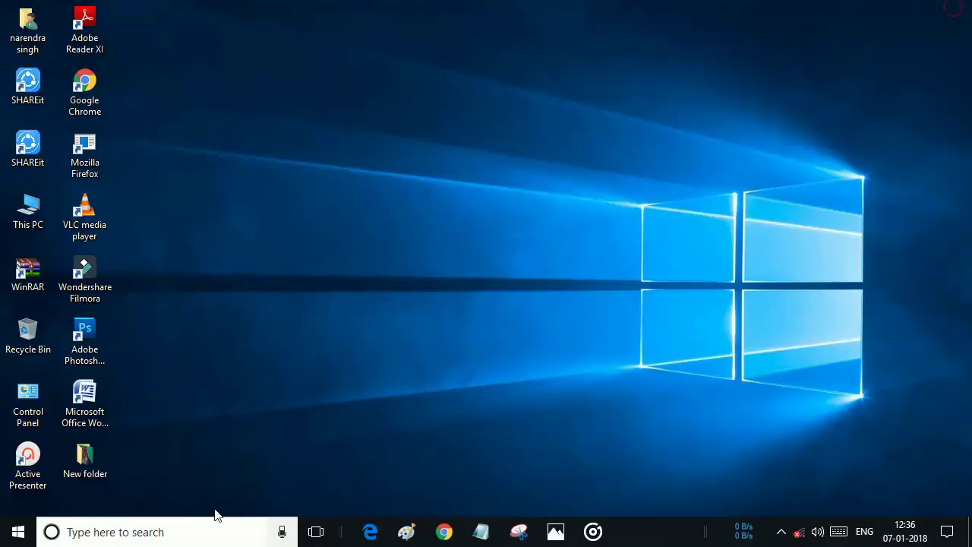
# - Open the Start menu and widen it so that the two tile groups sit side by side
pyautogui.press('super')
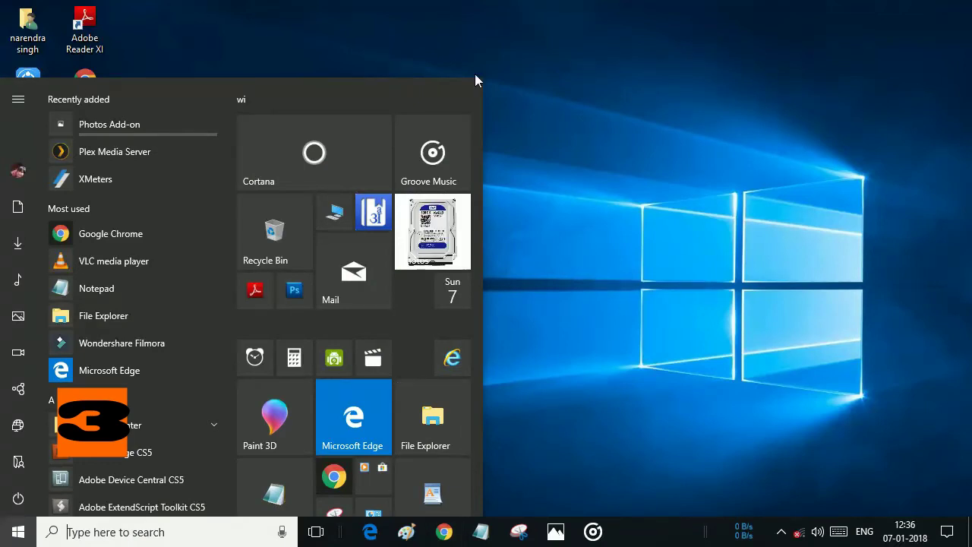
pyautogui.moveTo(465, 77); pyautogui.dragTo(465, 17)
pyautogui.moveTo(482, 145); pyautogui.dragTo(967, 118)
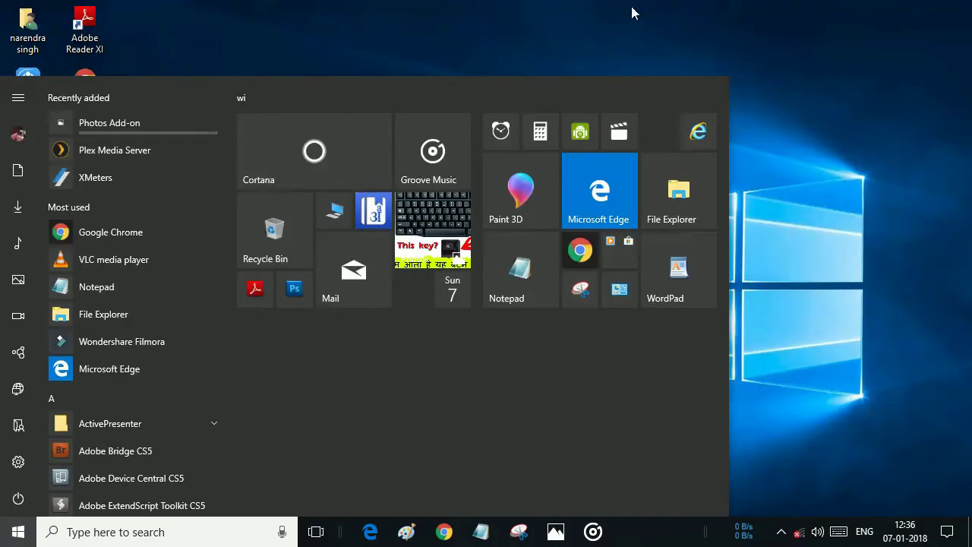
# - Narrow the Start menu to a single tile column, trying a shorter height before restoring the taller one
pyautogui.moveTo(722, 76); pyautogui.dragTo(722, 221)
pyautogui.moveTo(718, 362); pyautogui.dragTo(511, 369)
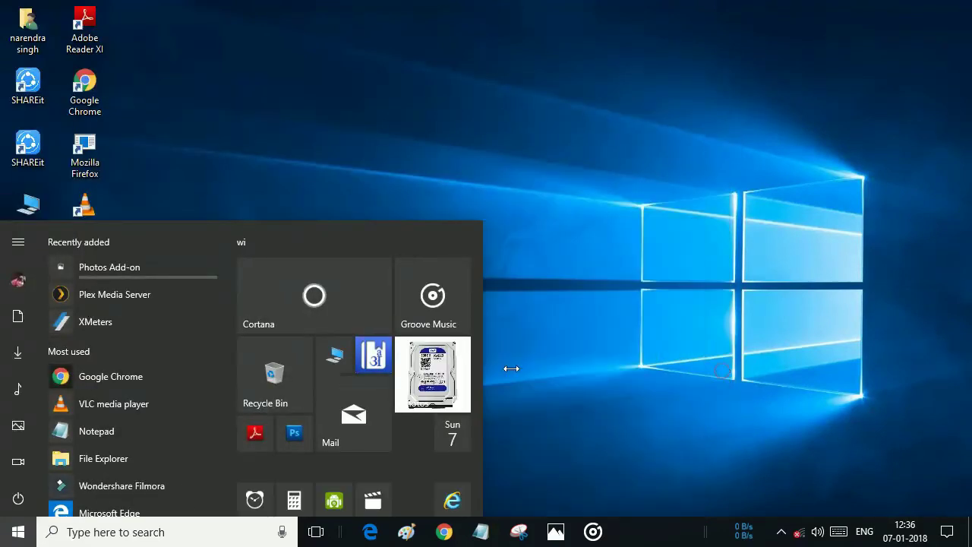
pyautogui.moveTo(448, 222); pyautogui.dragTo(449, 76)
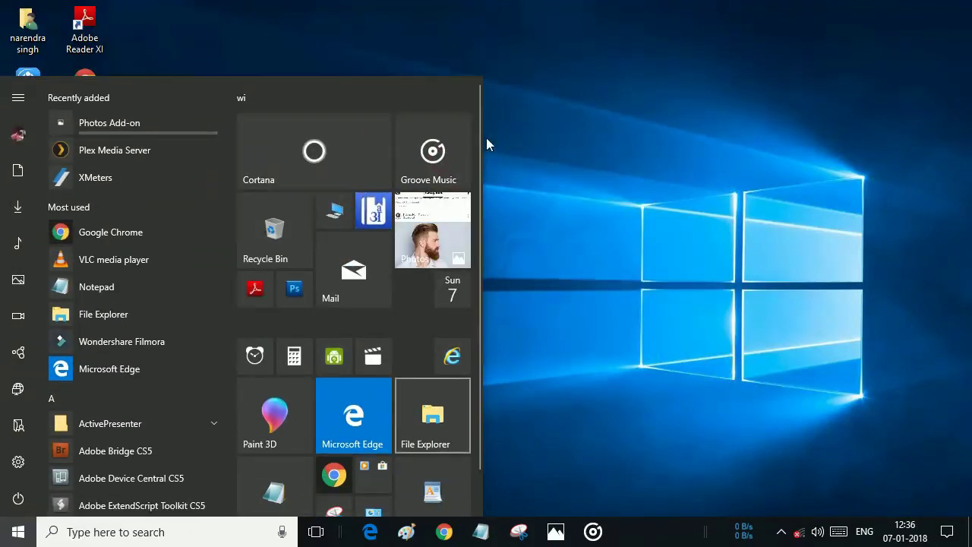
# - Turn on Use Start full screen in the Start personalisation settings, and check the full-screen Start menu
pyautogui.click(947, 532)
pyautogui.click(852, 496)
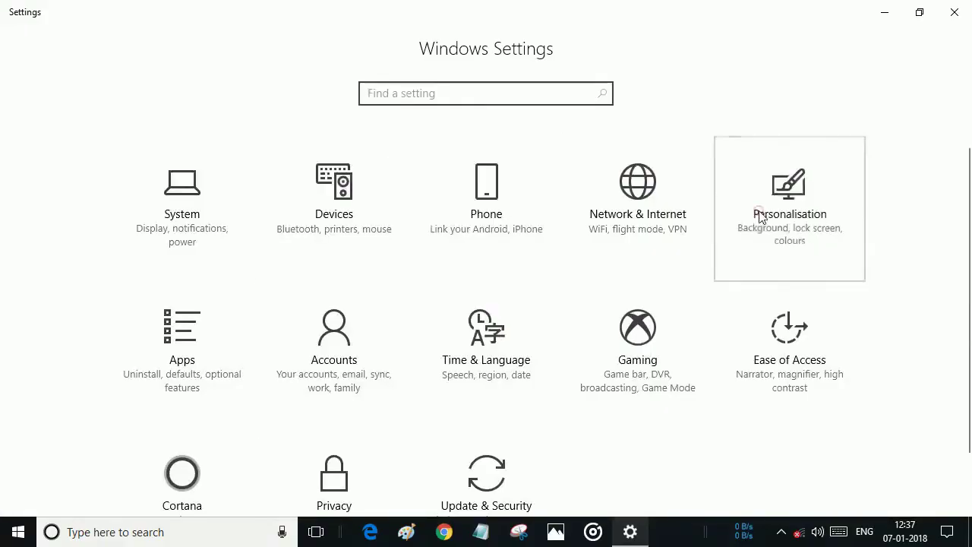
pyautogui.click(761, 217)
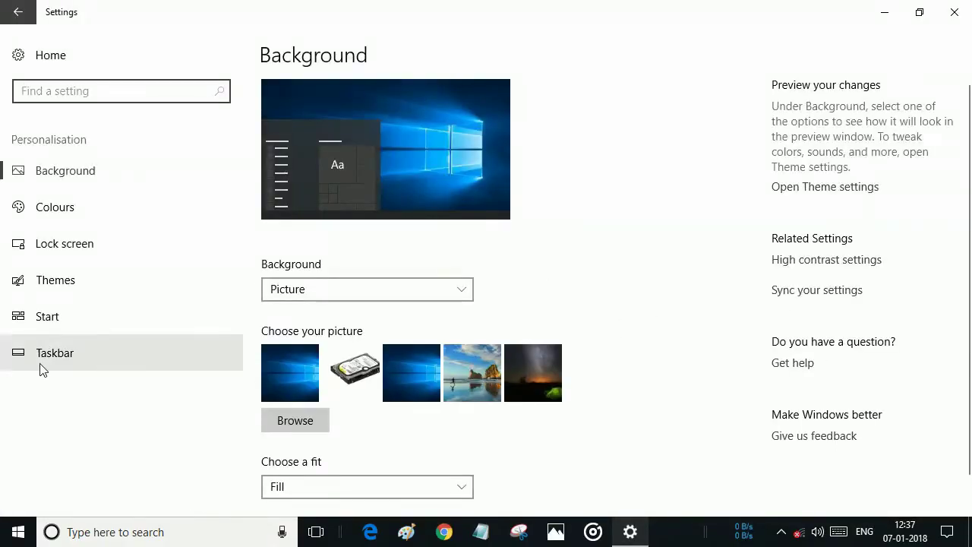
pyautogui.click(44, 322)
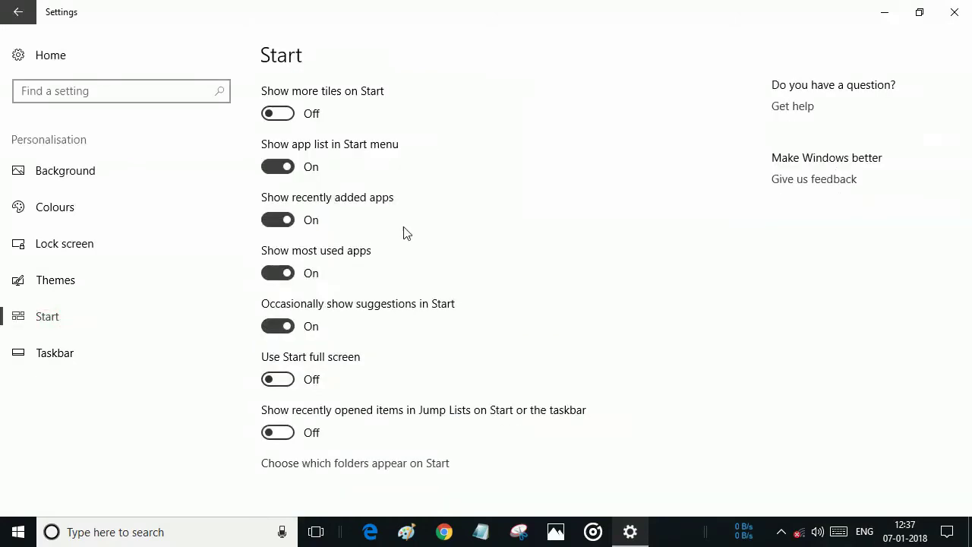
pyautogui.click(279, 382)
pyautogui.click(881, 12)
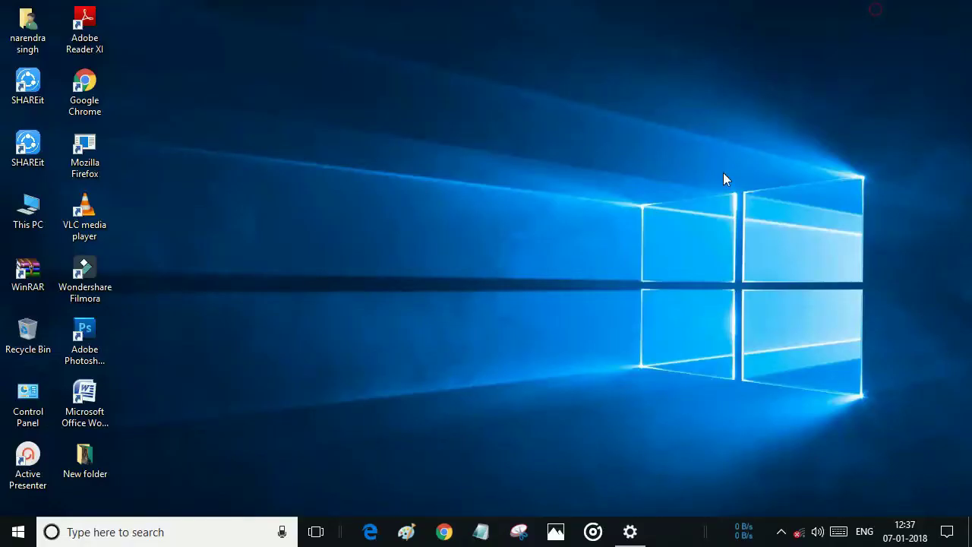
pyautogui.click(14, 536)
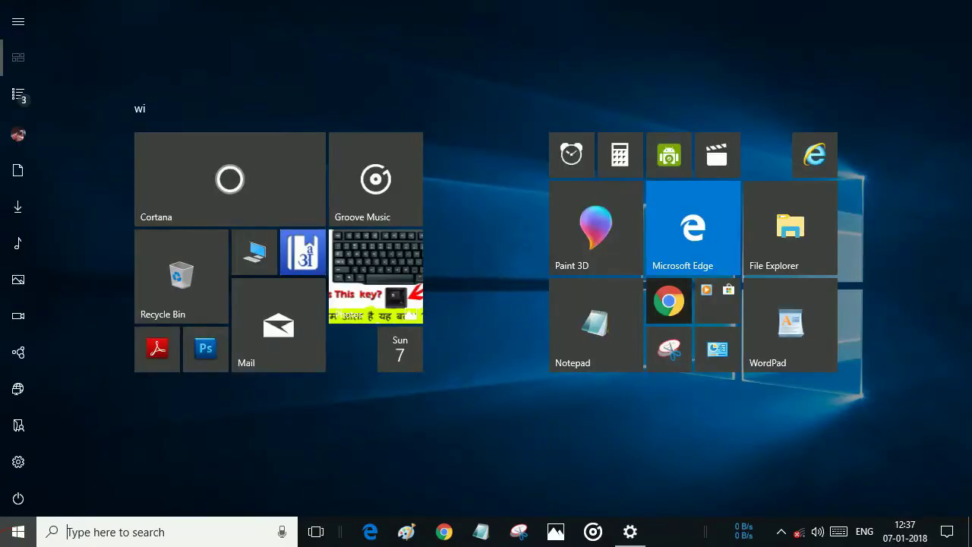
pyautogui.click(23, 535)
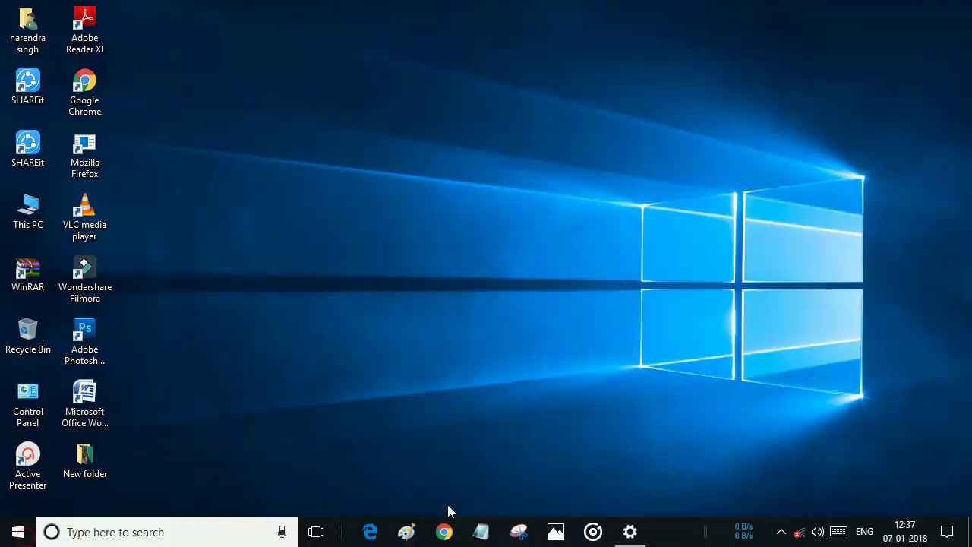
# - Pin the Get Help app from the Start menu's app list to Start and to the taskbar
pyautogui.click(12, 524)
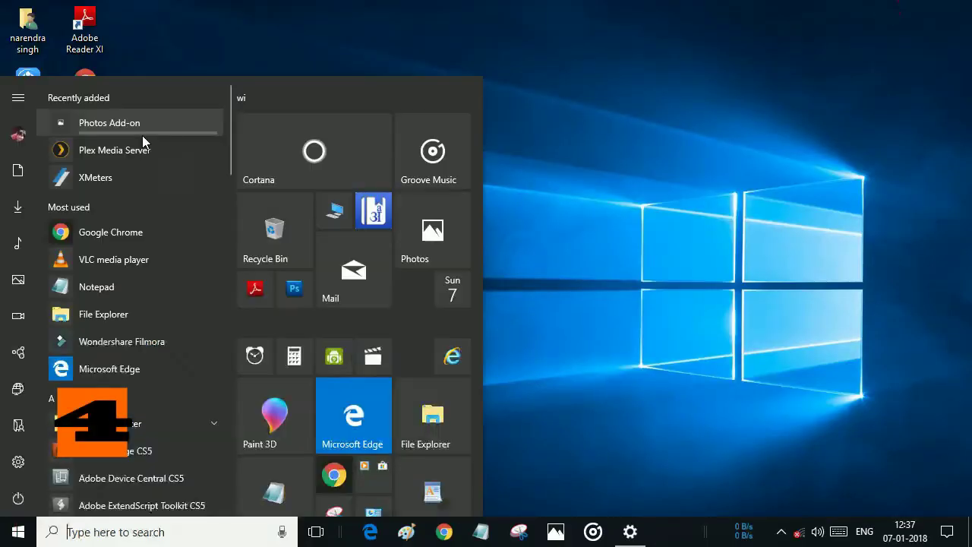
pyautogui.scroll(-10, 142, 133)
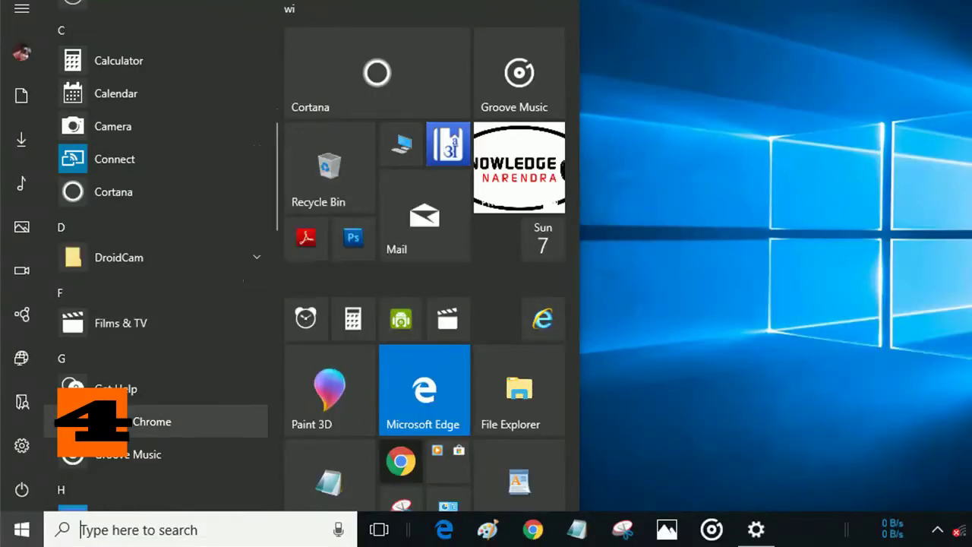
pyautogui.rightClick(101, 394)
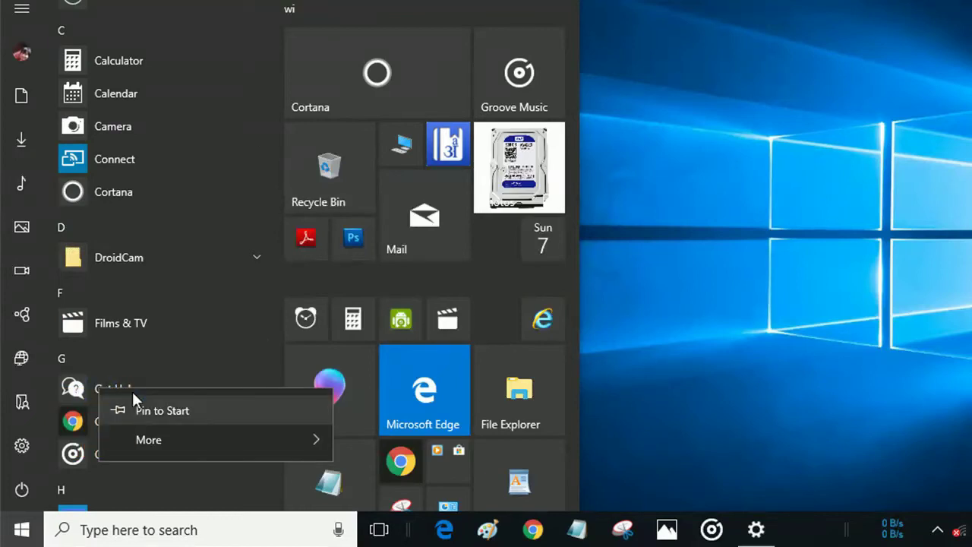
pyautogui.click(143, 408)
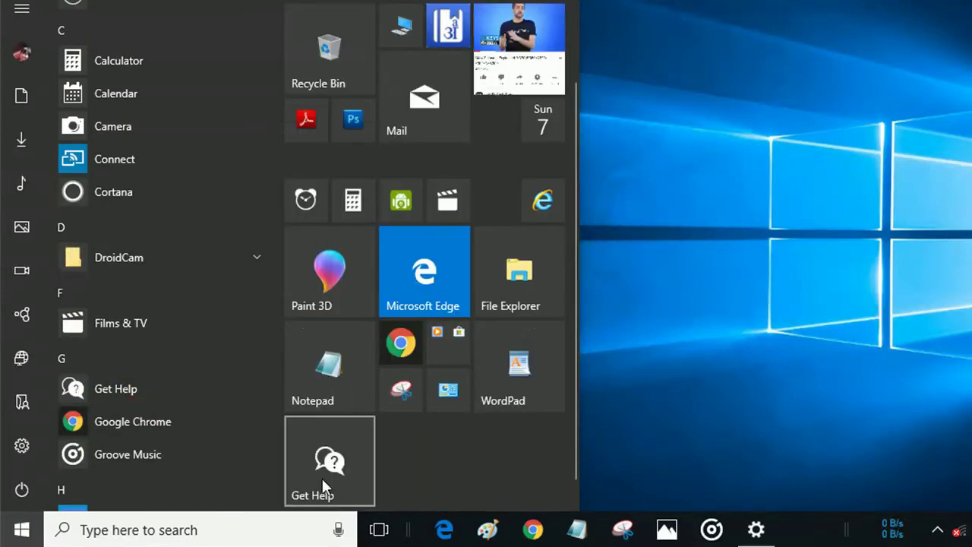
pyautogui.rightClick(101, 391)
pyautogui.moveTo(162, 445)
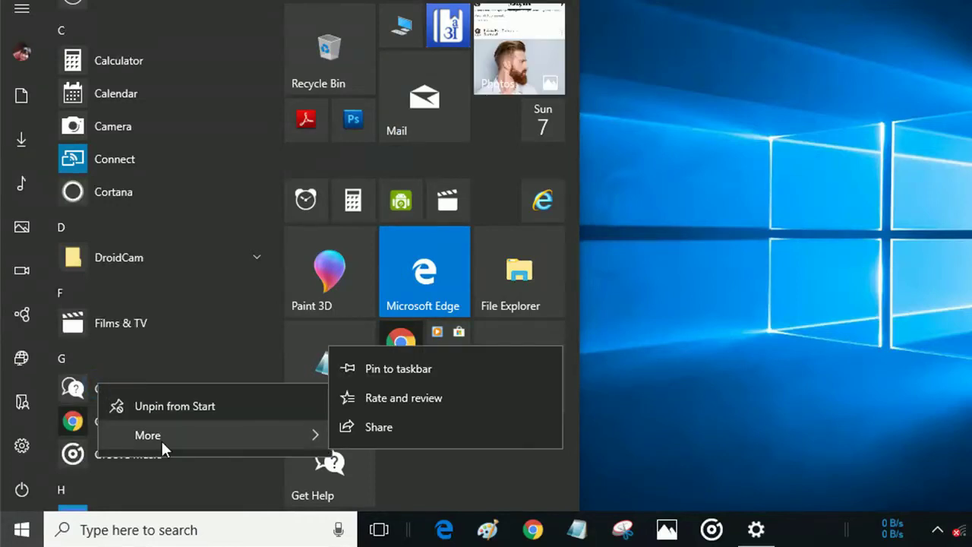
pyautogui.click(355, 368)
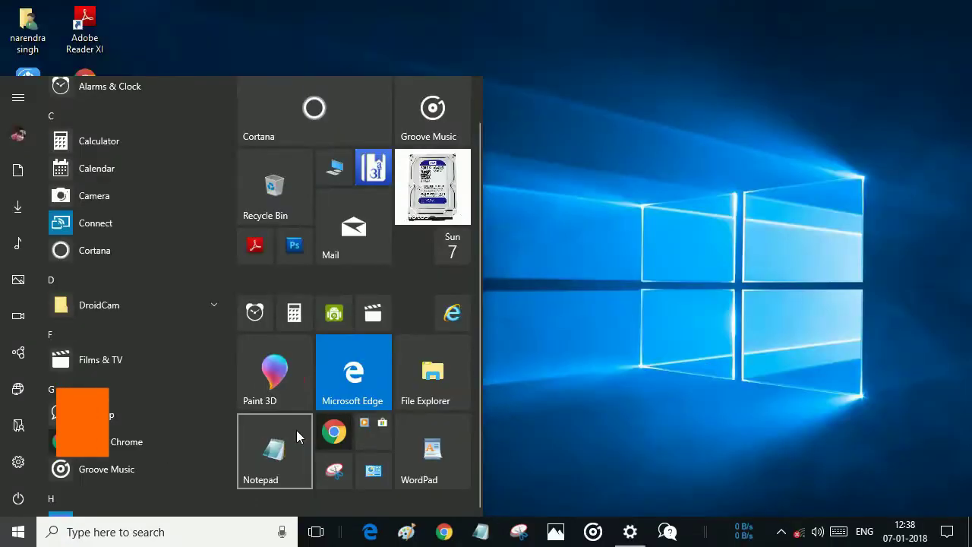
# - Resize the Notepad tile in the Start menu to Small
pyautogui.rightClick(347, 336)
pyautogui.moveTo(349, 469)
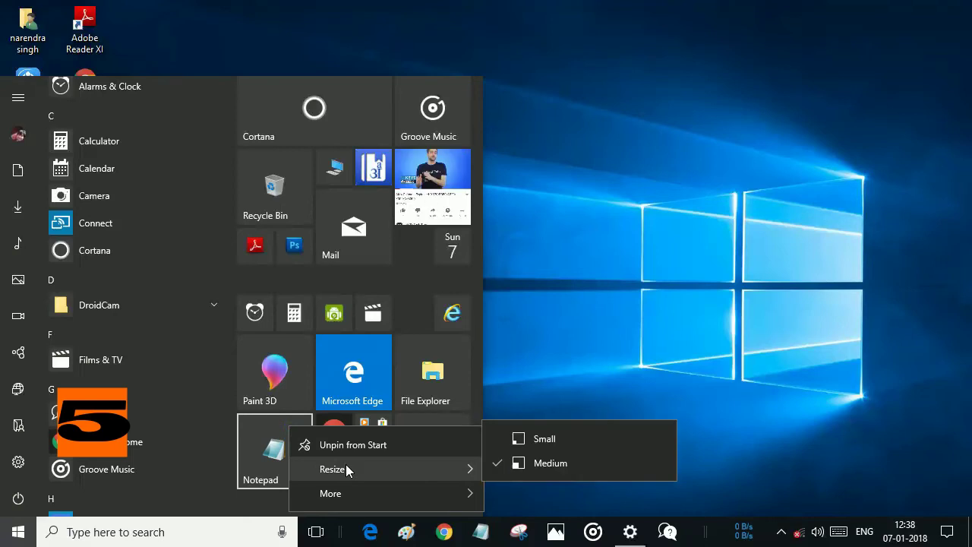
pyautogui.click(523, 439)
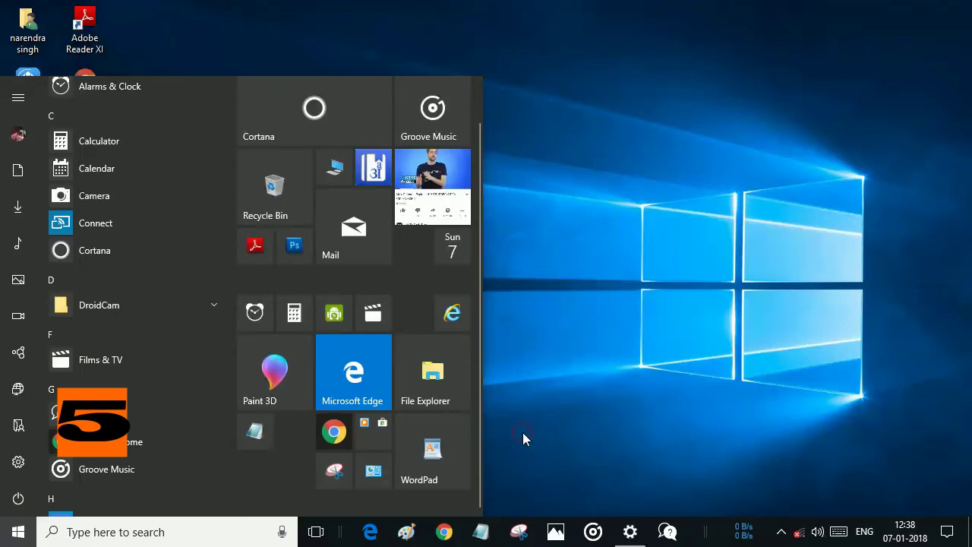
# - Open the file location of the Notepad tile's shortcut, look at the folder, and close it
pyautogui.rightClick(255, 423)
pyautogui.moveTo(301, 486)
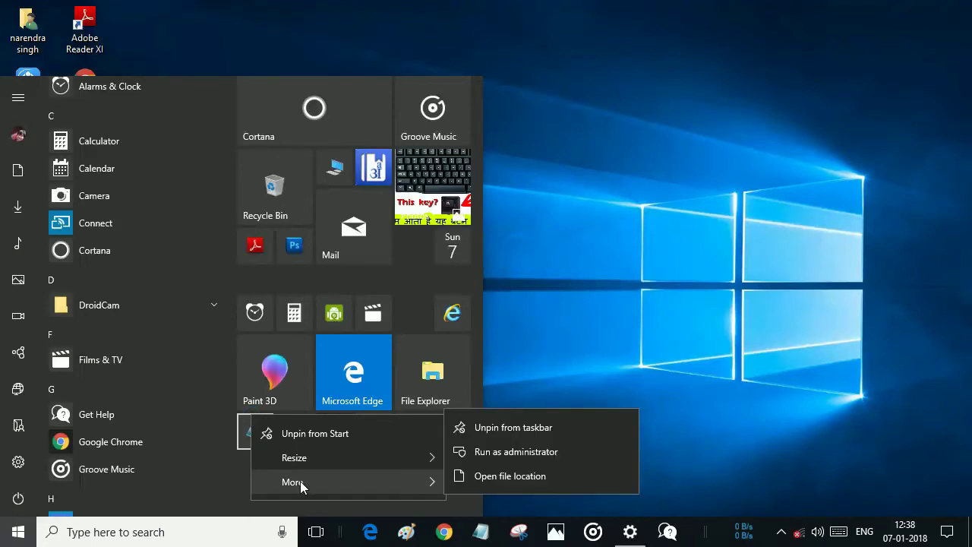
pyautogui.click(487, 476)
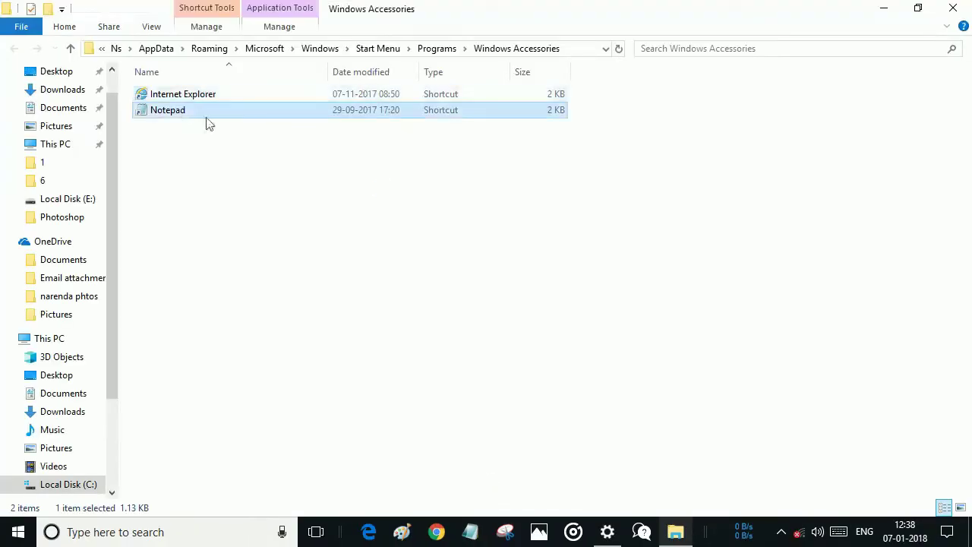
pyautogui.click(953, 7)
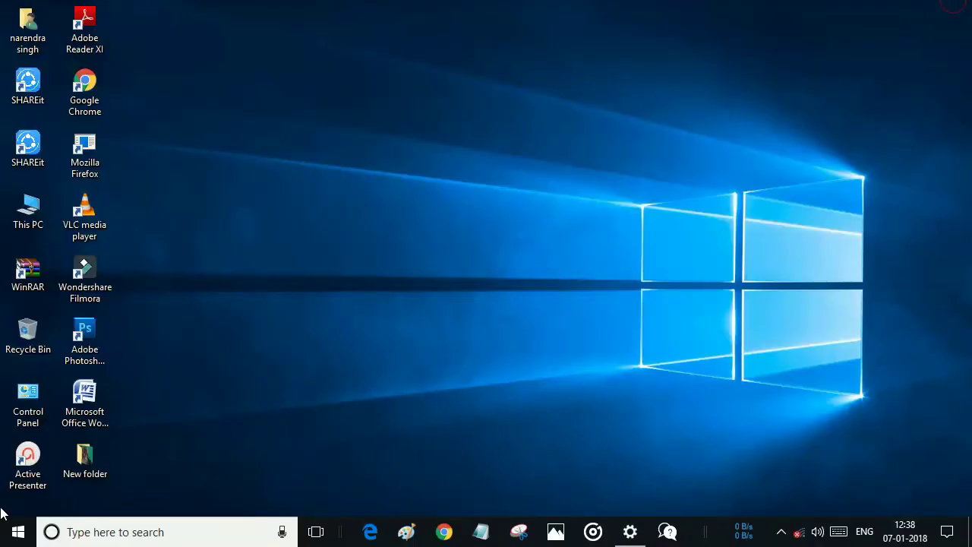
# - Turn off the live tile for Photos in the Start menu
pyautogui.click(18, 538)
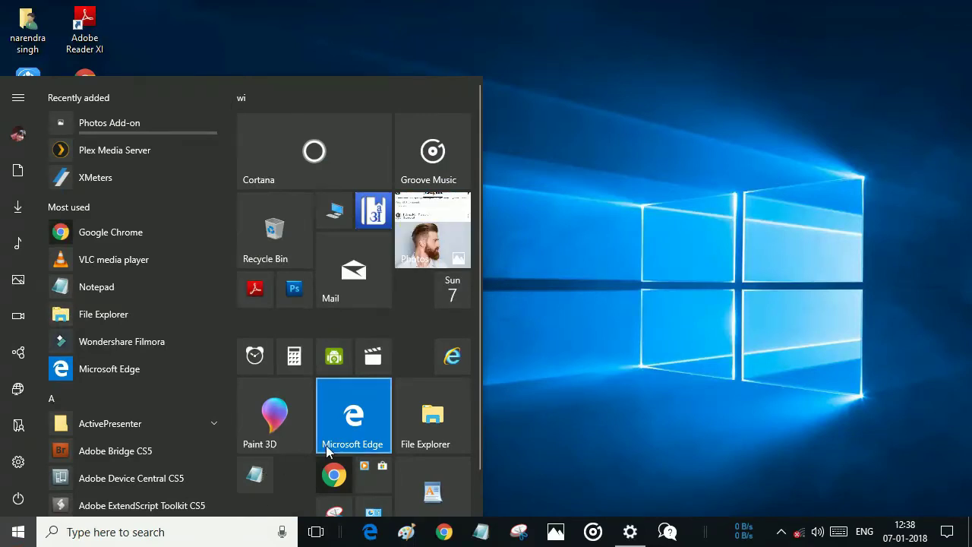
pyautogui.rightClick(424, 218)
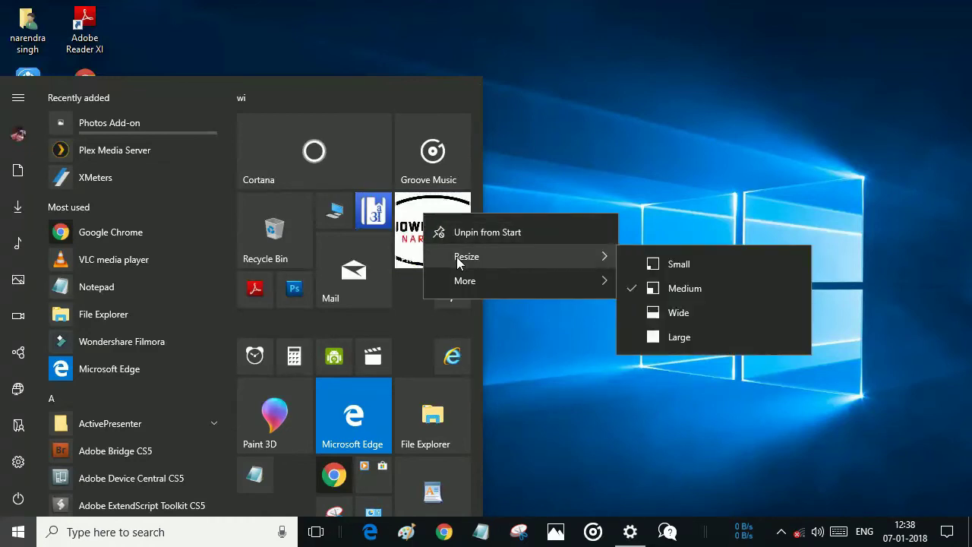
pyautogui.moveTo(466, 281)
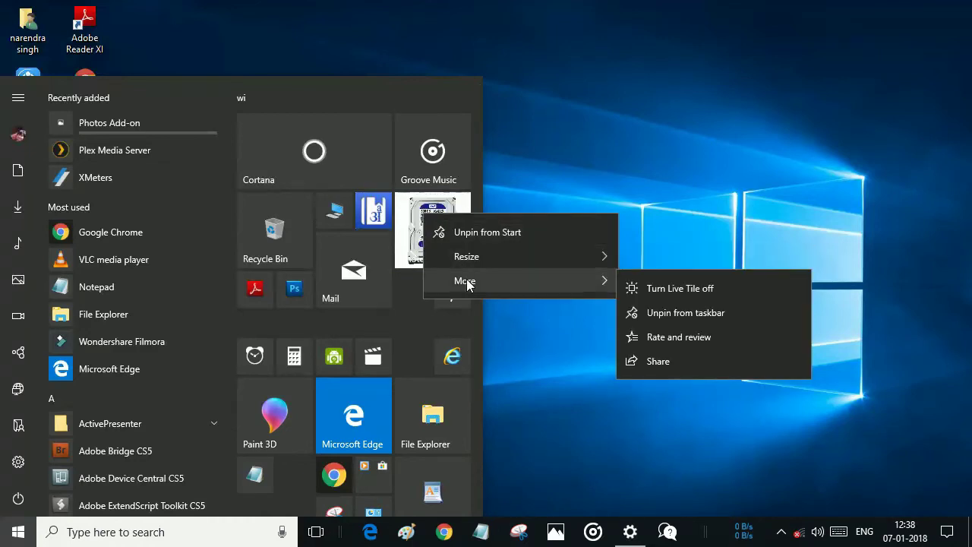
pyautogui.click(659, 291)
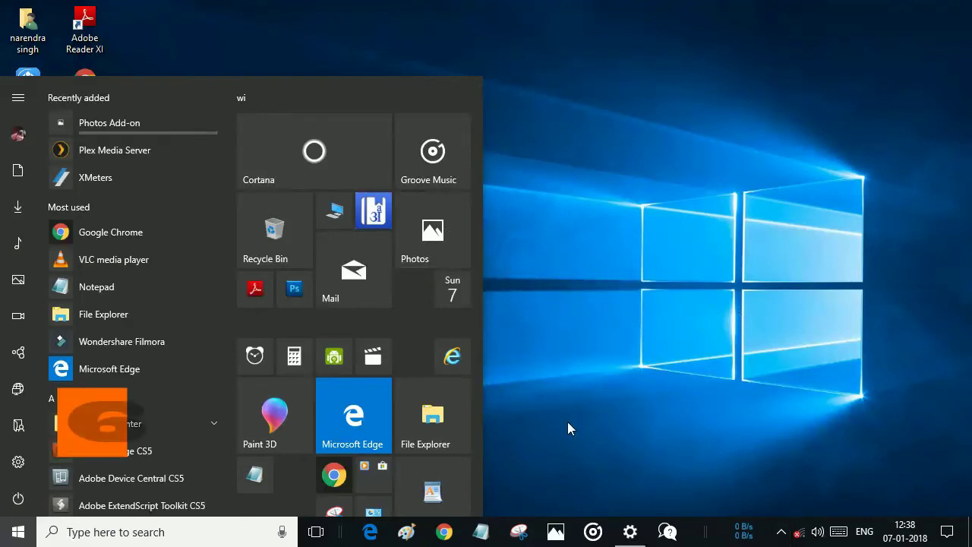
# - Move the Internet Explorer tile onto the Microsoft Edge tile to create a tile folder
pyautogui.click(426, 371)
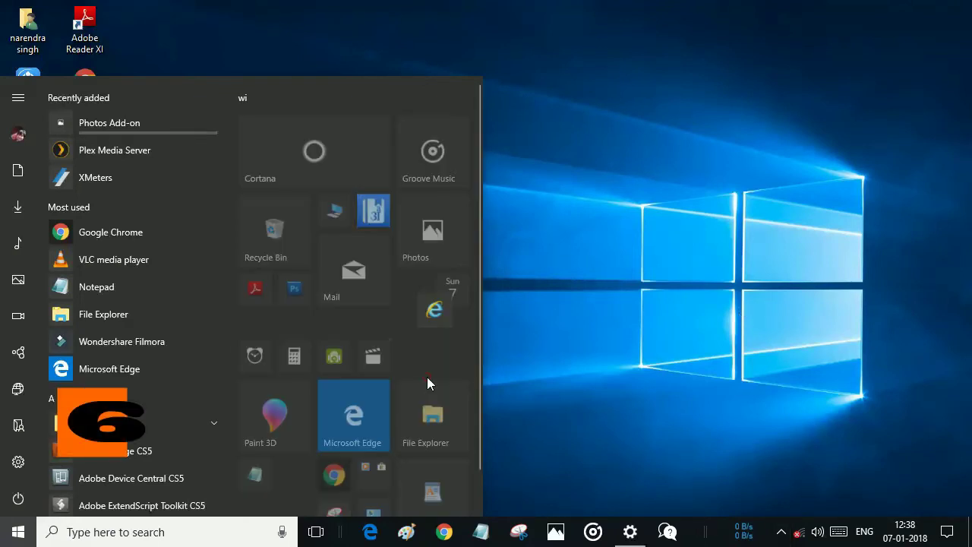
pyautogui.moveTo(372, 414); pyautogui.dragTo(367, 420)
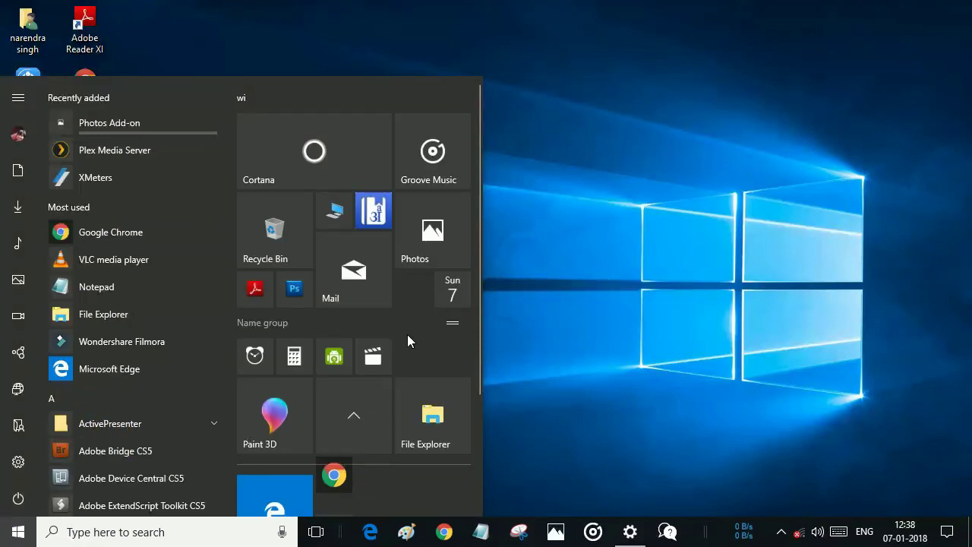
pyautogui.scroll(-1, 390, 288)
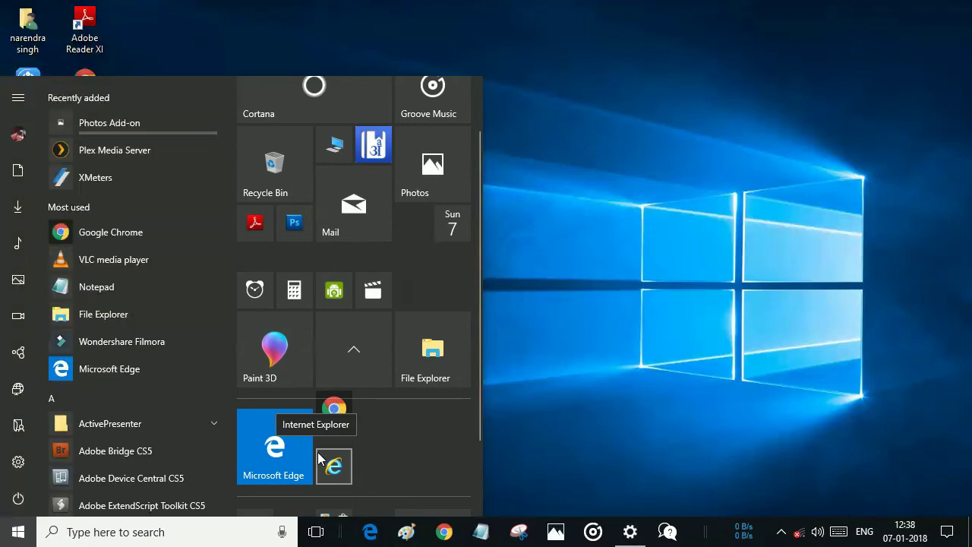
# - Add the File Explorer tile to the folder holding Microsoft Edge and Internet Explorer, and reopen the Start menu to check it
pyautogui.moveTo(405, 343); pyautogui.dragTo(335, 438)
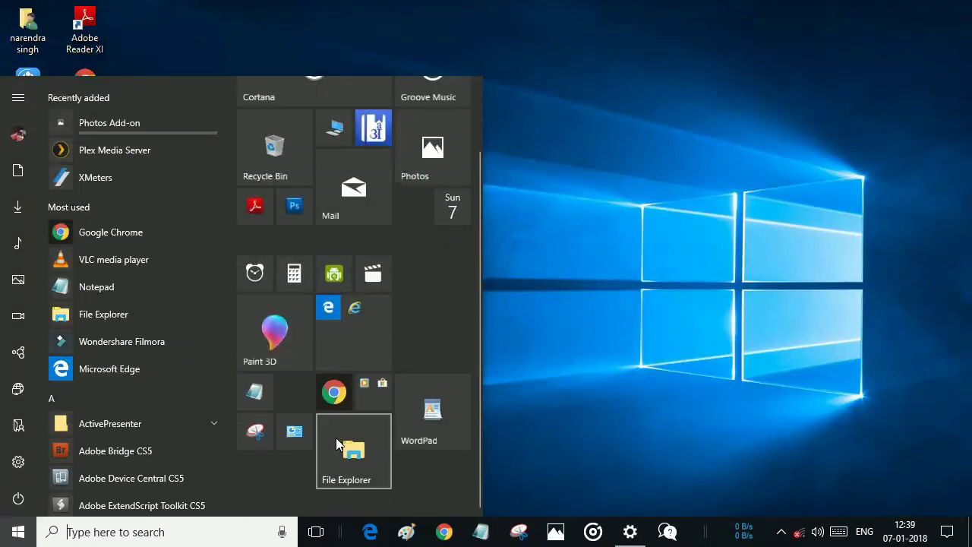
pyautogui.click(350, 452)
pyautogui.moveTo(350, 452); pyautogui.dragTo(354, 311)
pyautogui.click(12, 532)
pyautogui.click(15, 536)
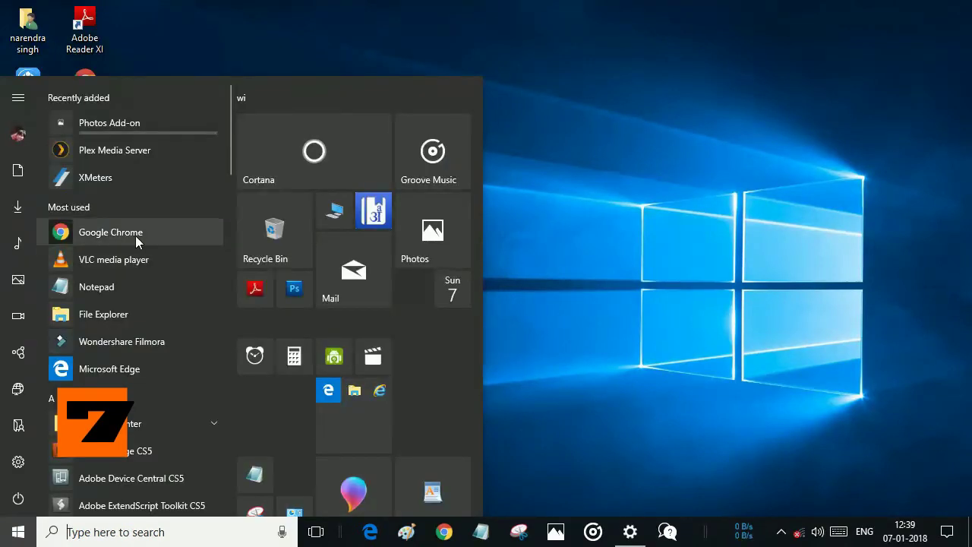
# - In the Colours settings, try automatically picking the accent colour from the background, and switch back to the dark grey recent colour
pyautogui.click(644, 313)
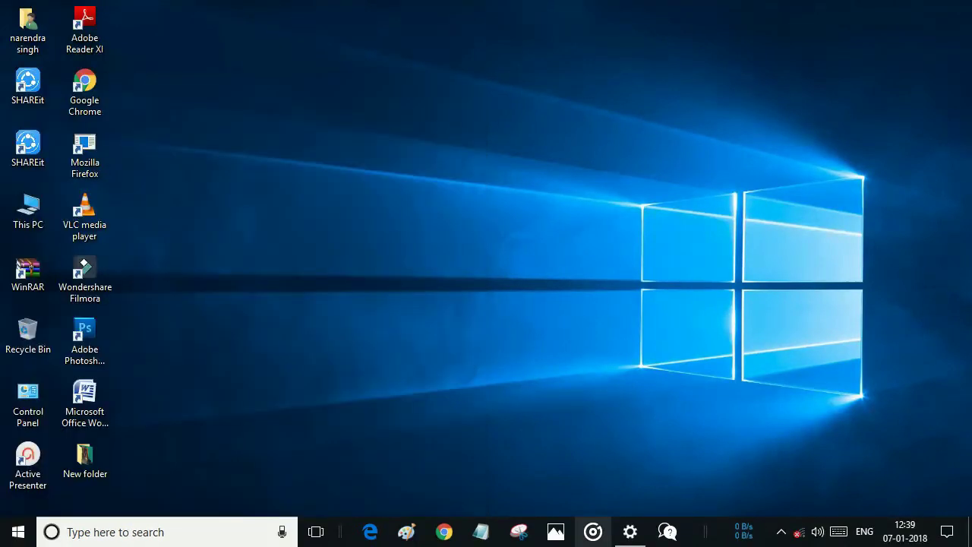
pyautogui.click(630, 532)
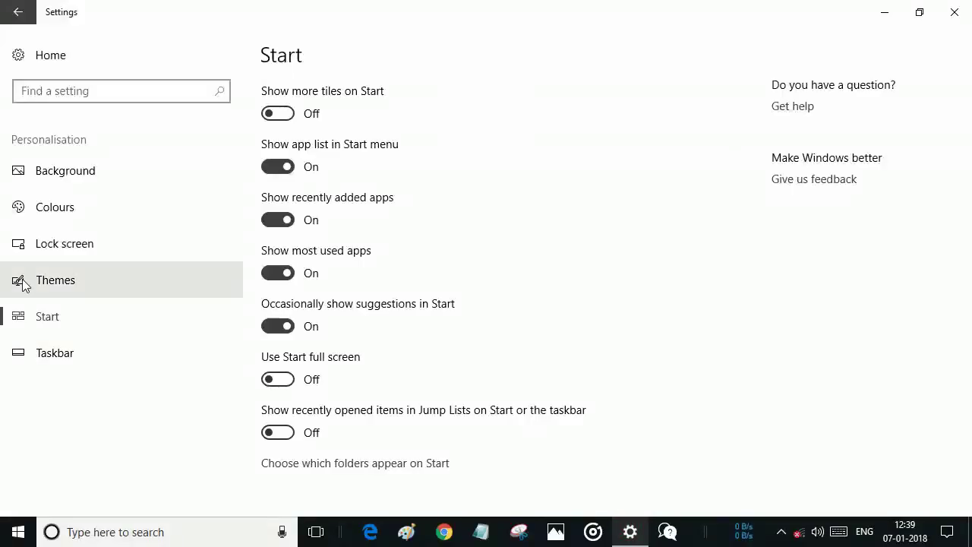
pyautogui.click(41, 209)
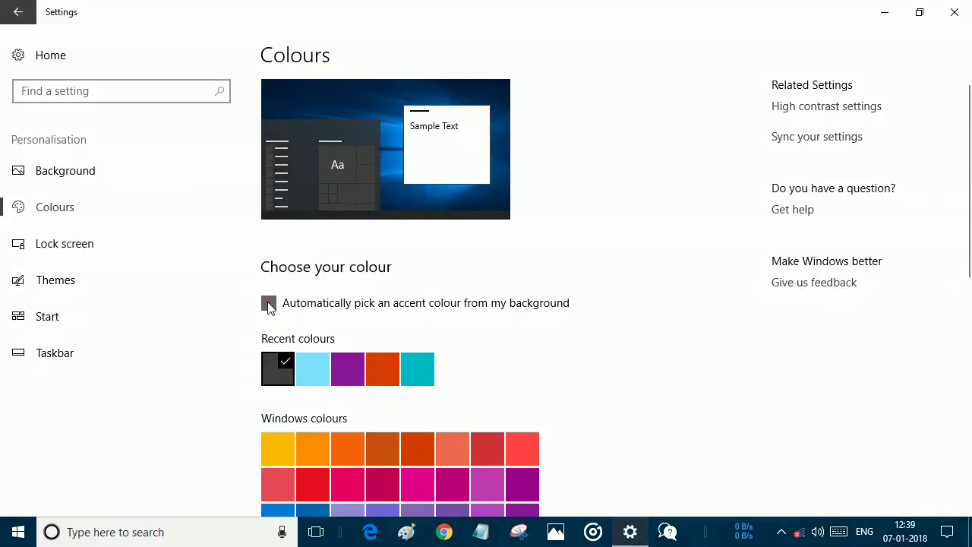
pyautogui.click(269, 304)
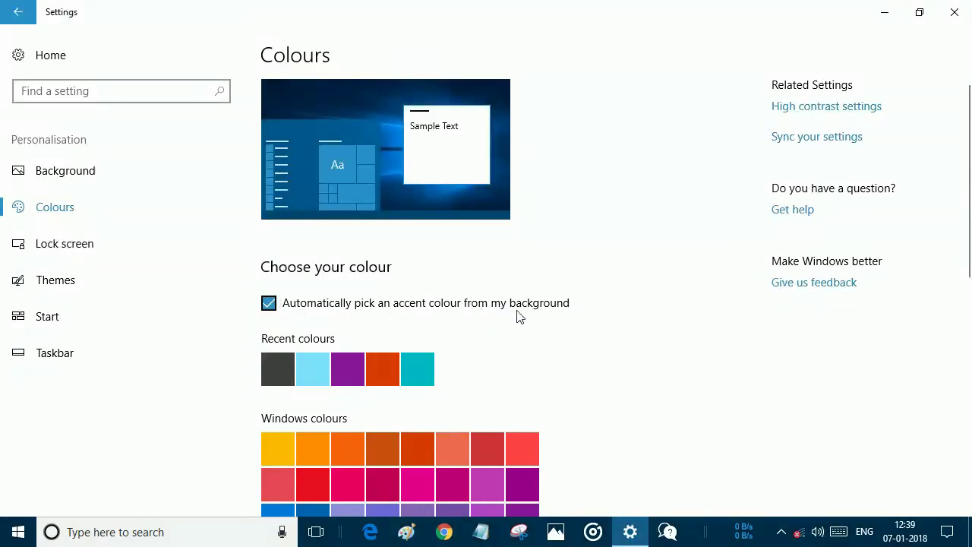
pyautogui.click(270, 308)
pyautogui.click(278, 369)
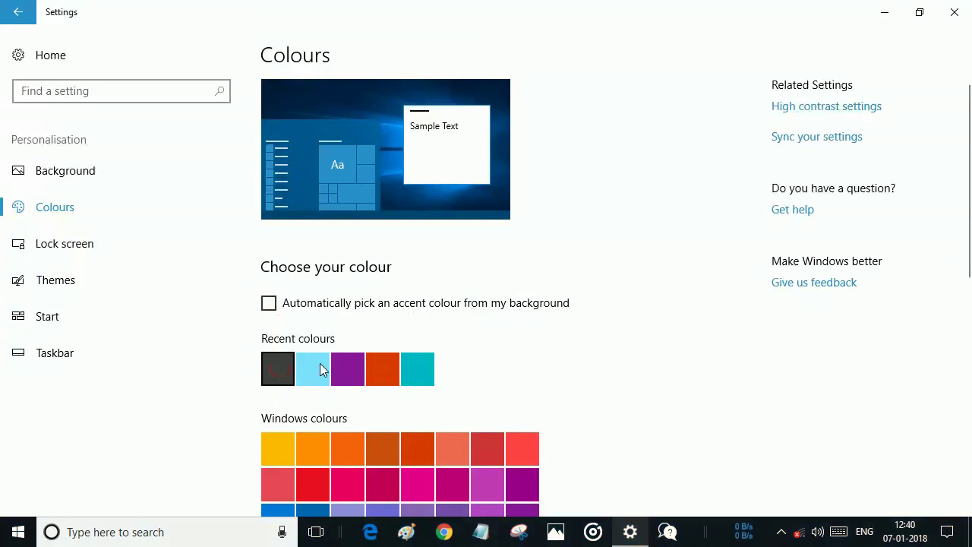
# - Browse the Start menu's app list, open its alphabetical index, and jump to the recently added apps
pyautogui.scroll(-5, 320, 369)
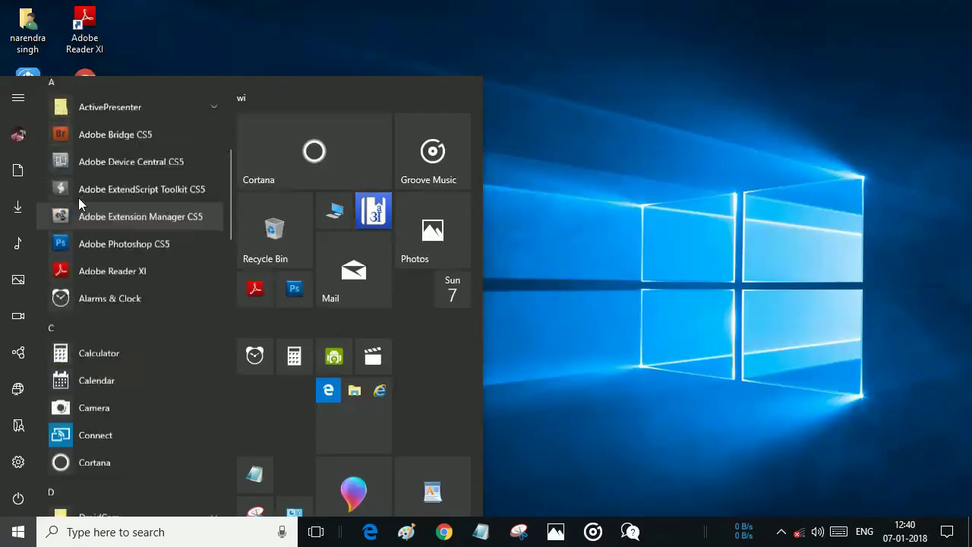
pyautogui.scroll(5, 79, 199)
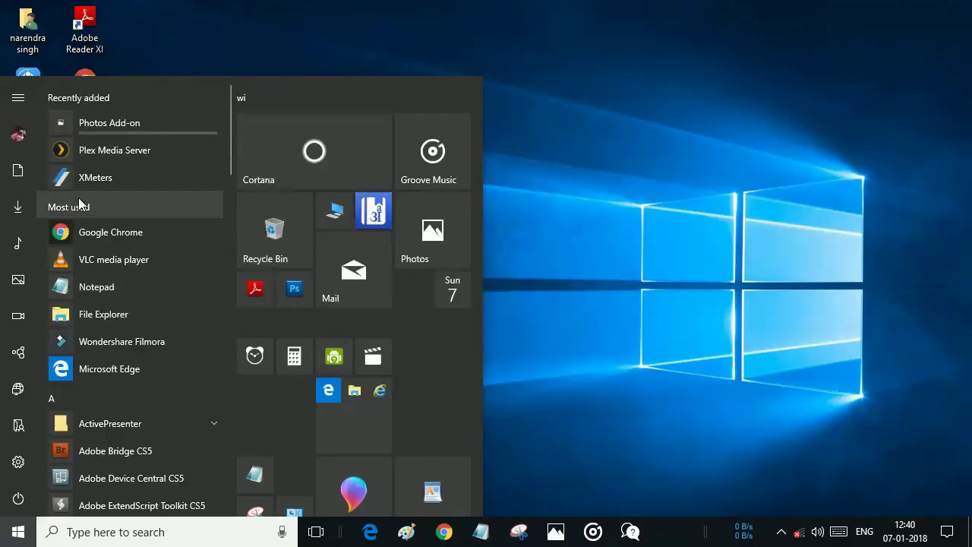
pyautogui.click(48, 398)
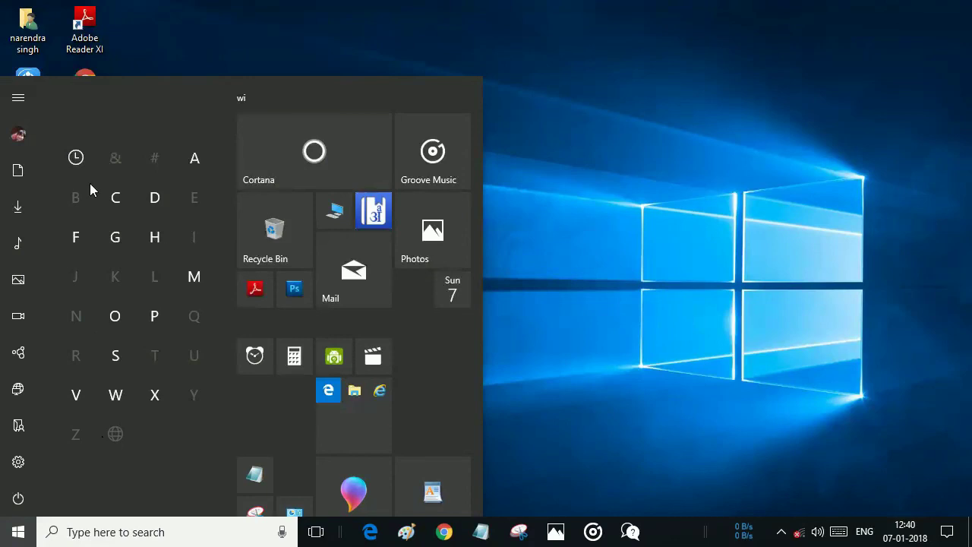
pyautogui.click(66, 166)
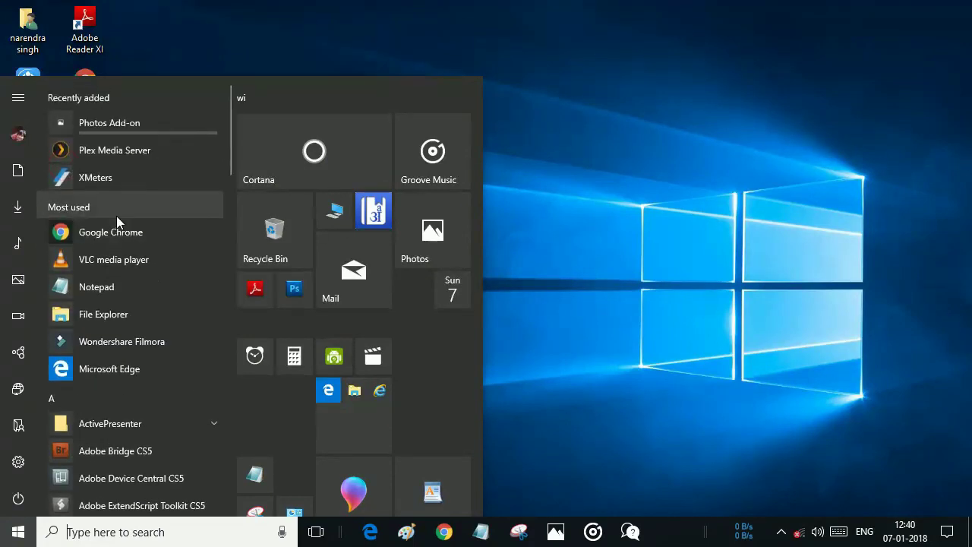